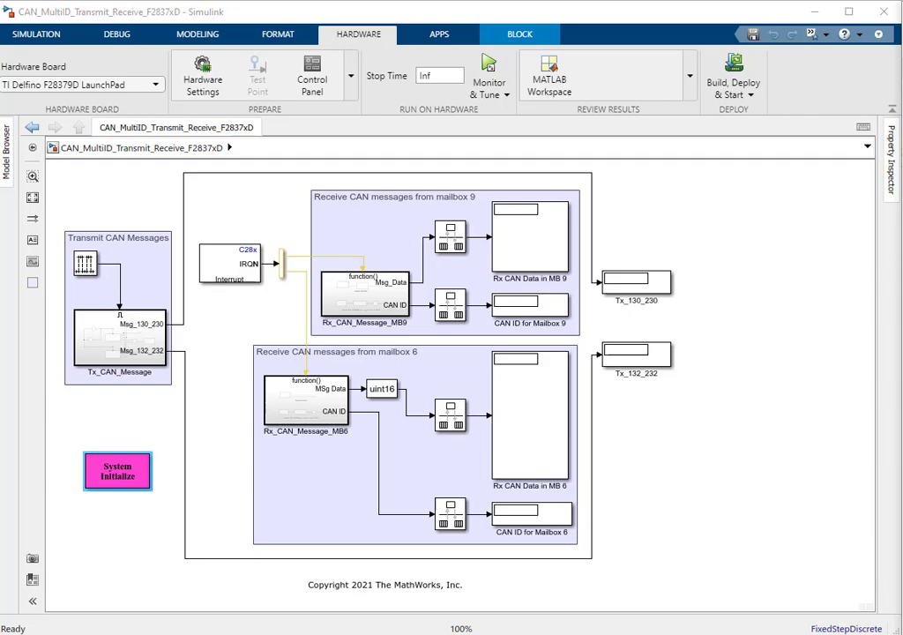
Switch to CAN_Mailbox_Multiple_ID_Support.pdf in Adobe Acrobat Reader and read the Detailed Design section on the mailbox configuration.
{"action": "key", "text": "alt+Tab"}
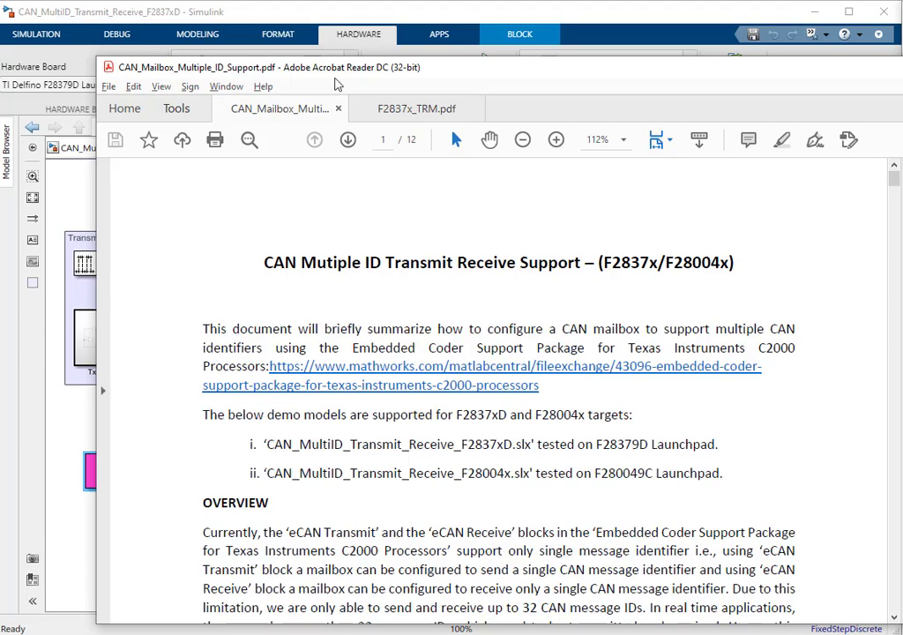
{"action": "key", "text": "alt+Tab"}
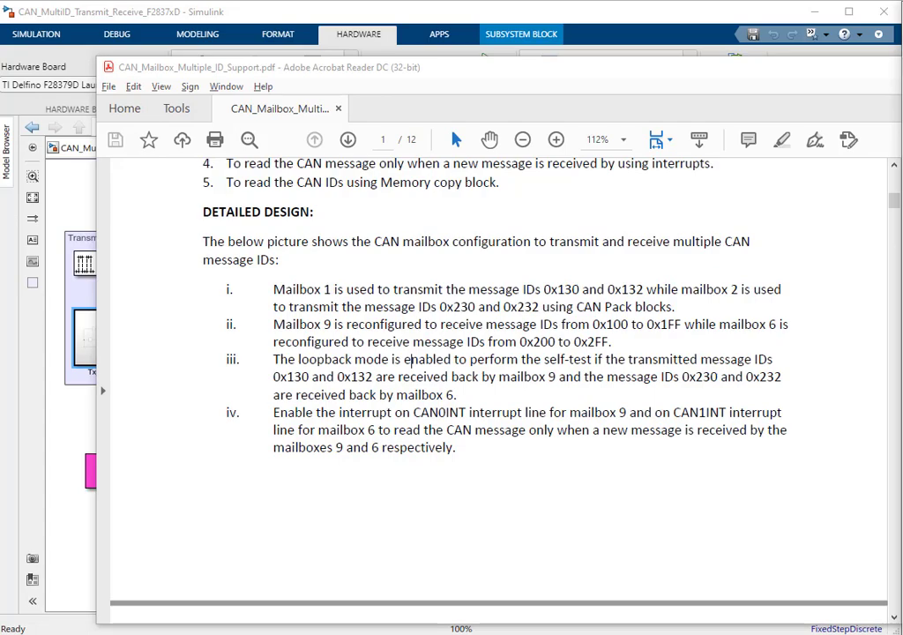
{"action": "scroll", "coordinate": [584, 477], "scroll_direction": "down", "scroll_amount": 4}
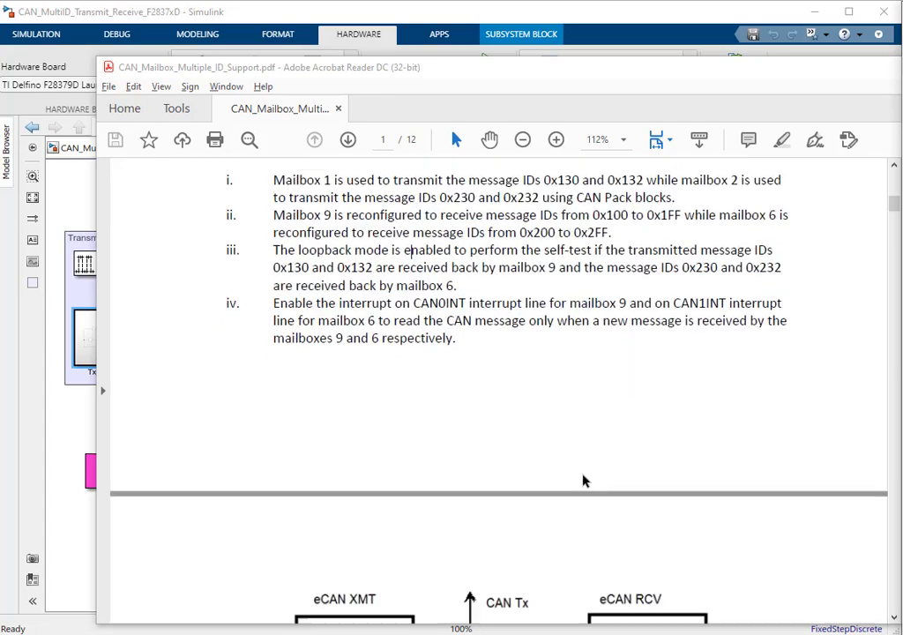
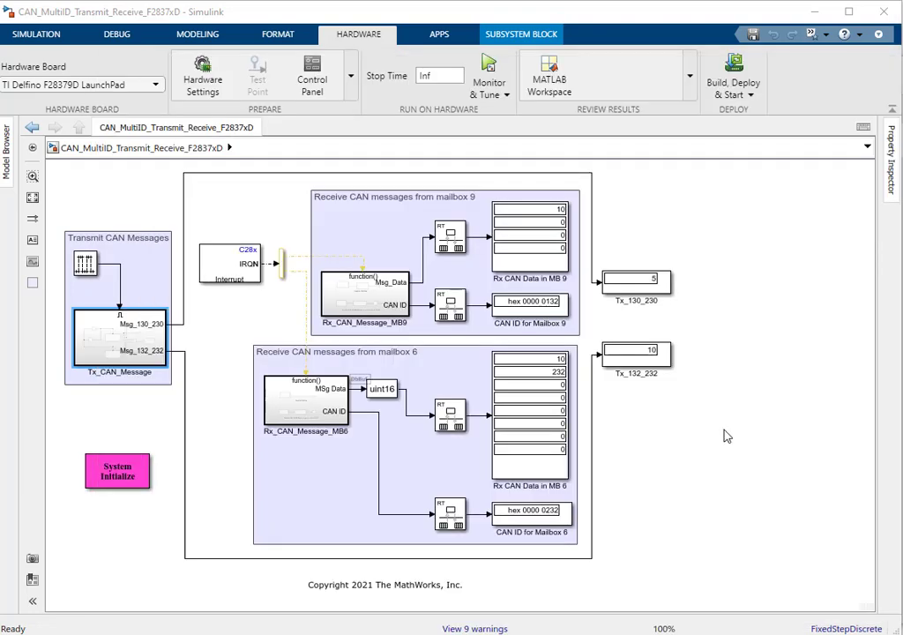
Back in Simulink, open the Tx_CAN_Message subsystem and examine the mailbox number of its upper eCAN Transmit block, leaving the parameters unmodified.
{"action": "double_click", "coordinate": [103, 342]}
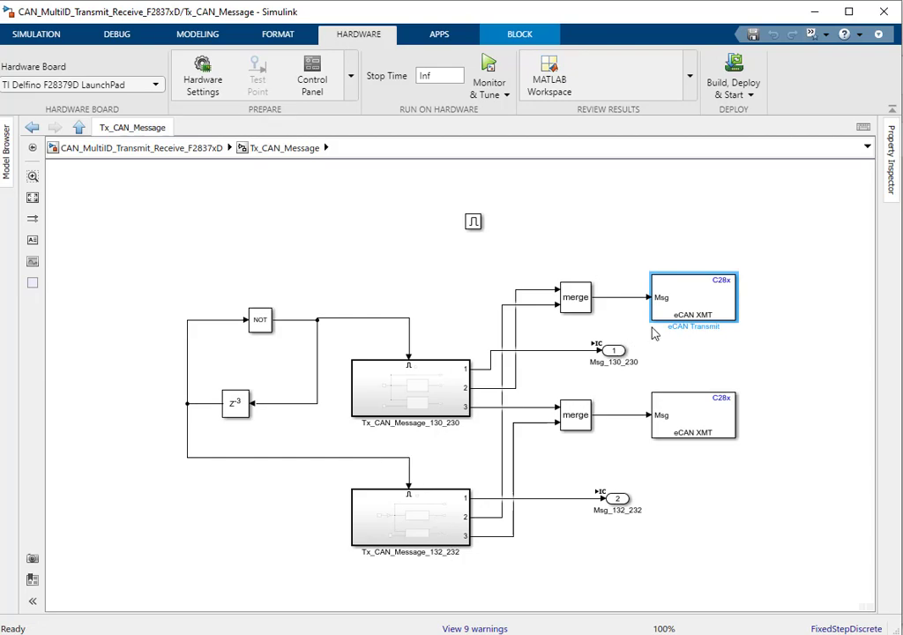
{"action": "double_click", "coordinate": [689, 298]}
{"action": "left_click_drag", "start_coordinate": [834, 143], "coordinate": [597, 143]}
{"action": "left_click", "coordinate": [533, 291]}
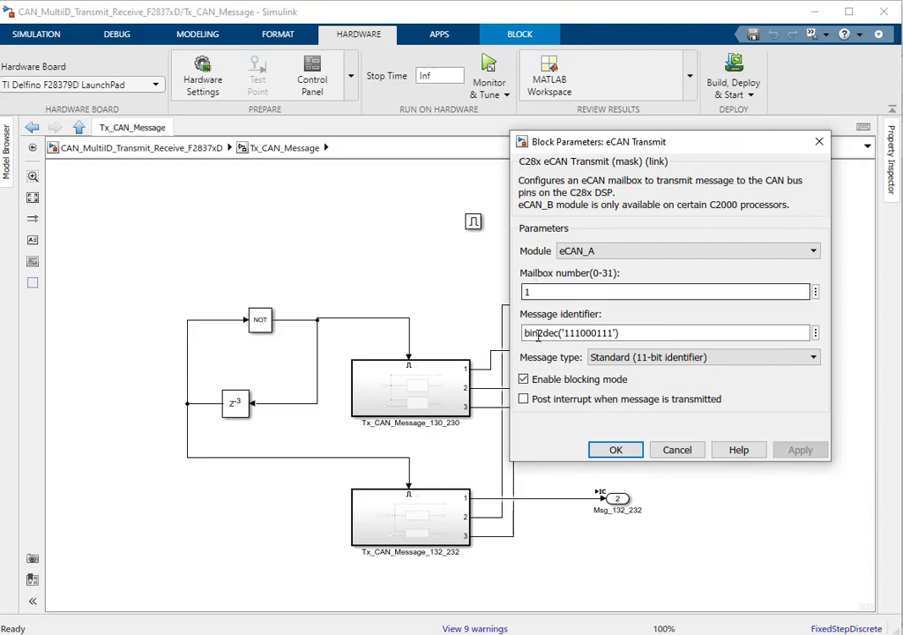
{"action": "left_click", "coordinate": [677, 452]}
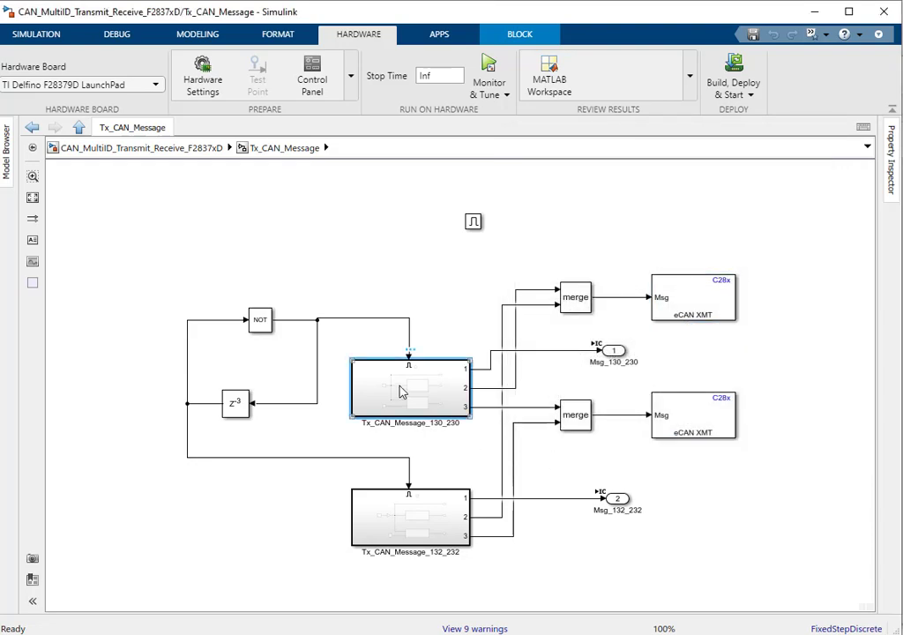
Open the Tx_CAN_Message_130_230 subsystem and examine the CAN identifier and signal settings of the CAN Pack_130 block.
{"action": "double_click", "coordinate": [402, 393]}
{"action": "left_click", "coordinate": [510, 402]}
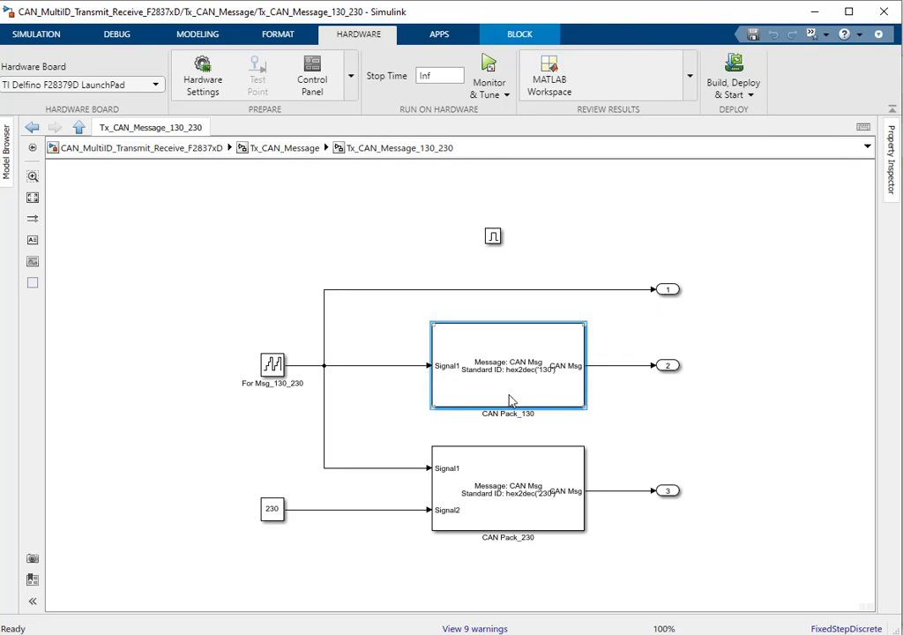
{"action": "double_click", "coordinate": [510, 403]}
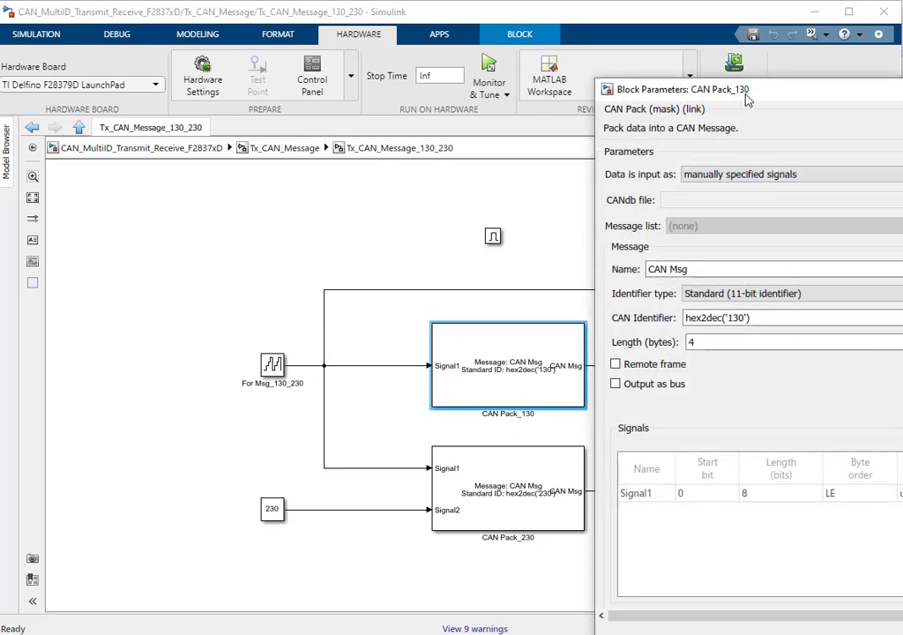
{"action": "left_click_drag", "start_coordinate": [747, 94], "coordinate": [237, 99]}
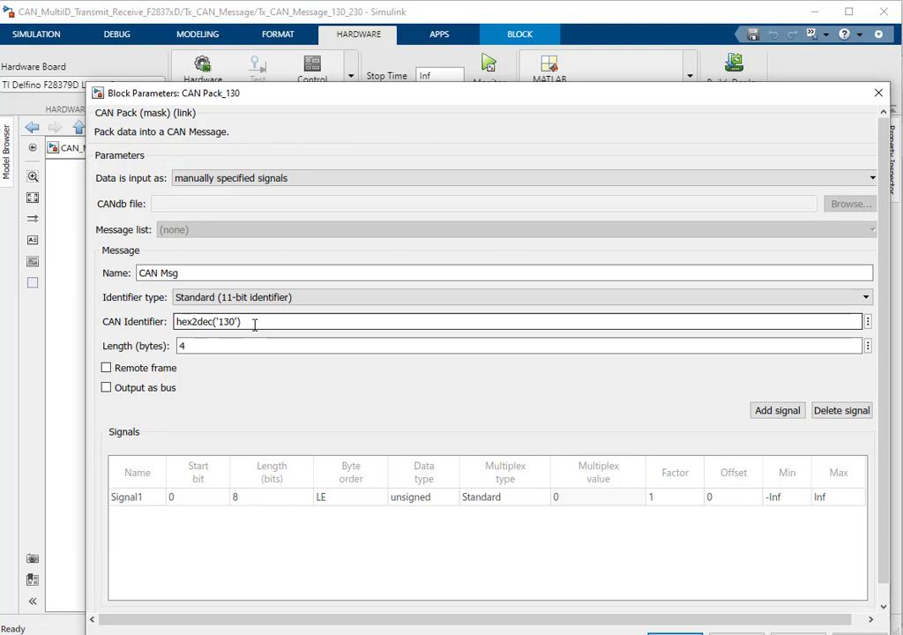
{"action": "key", "text": "Escape"}
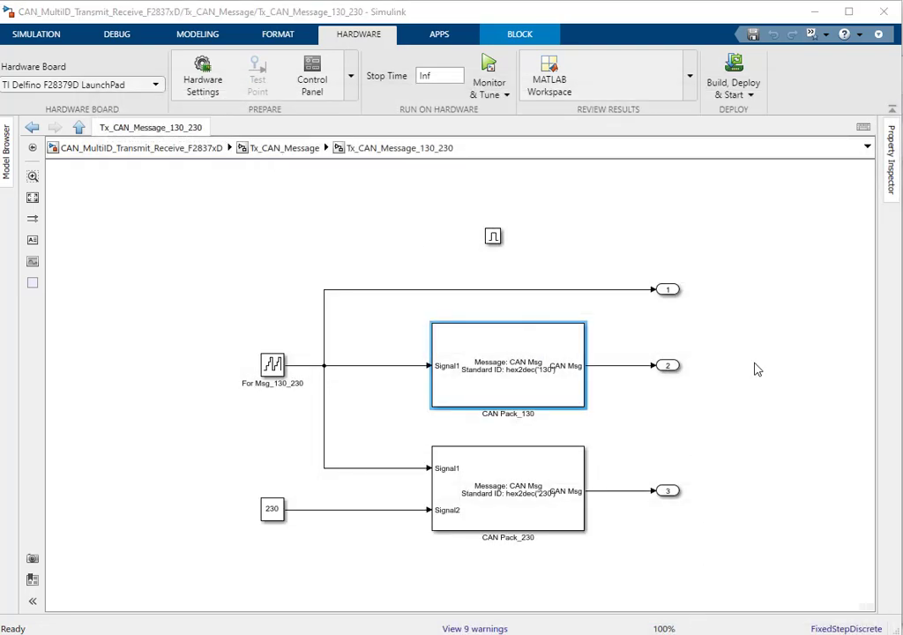
Return to the Tx_CAN_Message level and examine the message identifier of the upper eCAN Transmit block.
{"action": "left_click", "coordinate": [289, 150]}
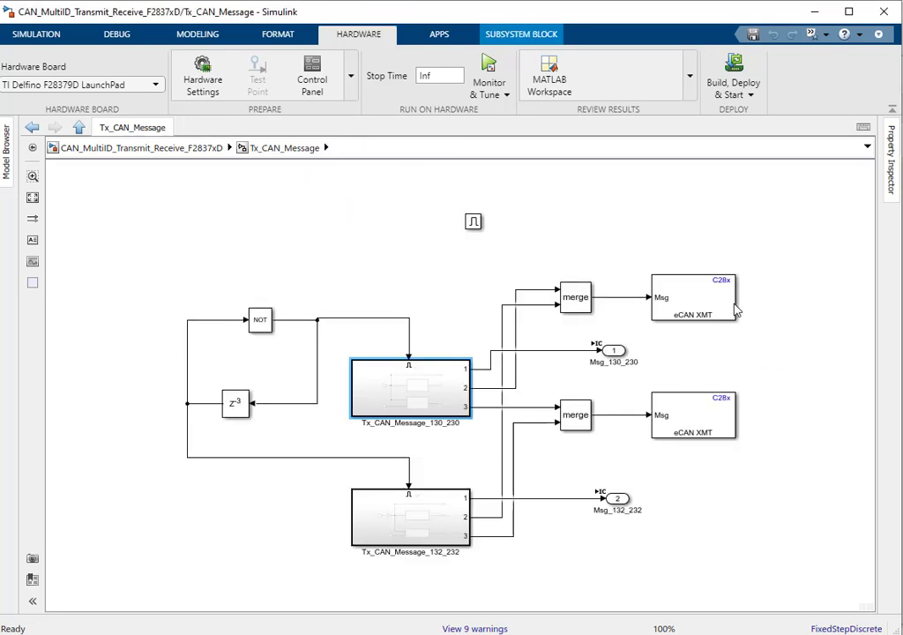
{"action": "double_click", "coordinate": [670, 302]}
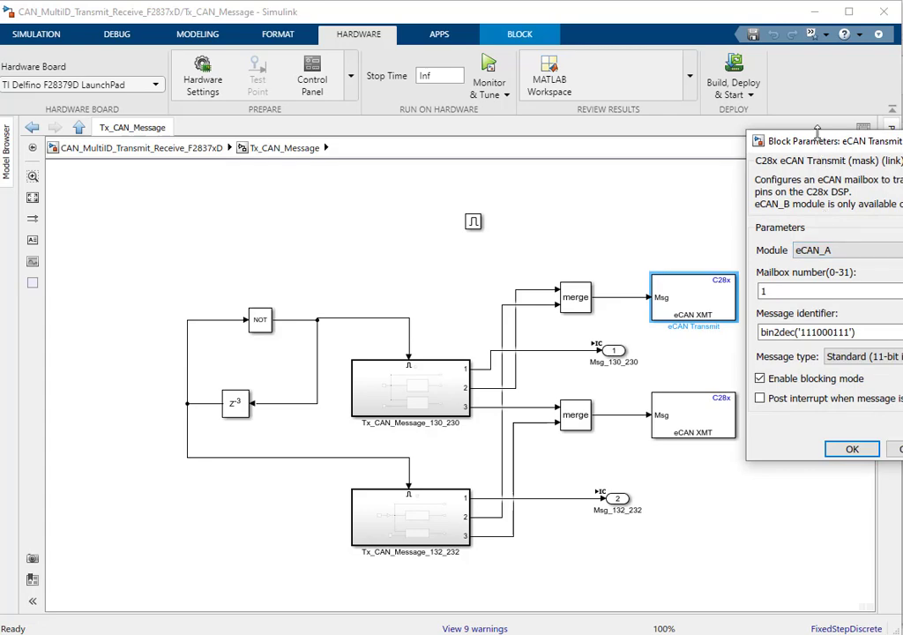
{"action": "left_click_drag", "start_coordinate": [817, 139], "coordinate": [595, 150]}
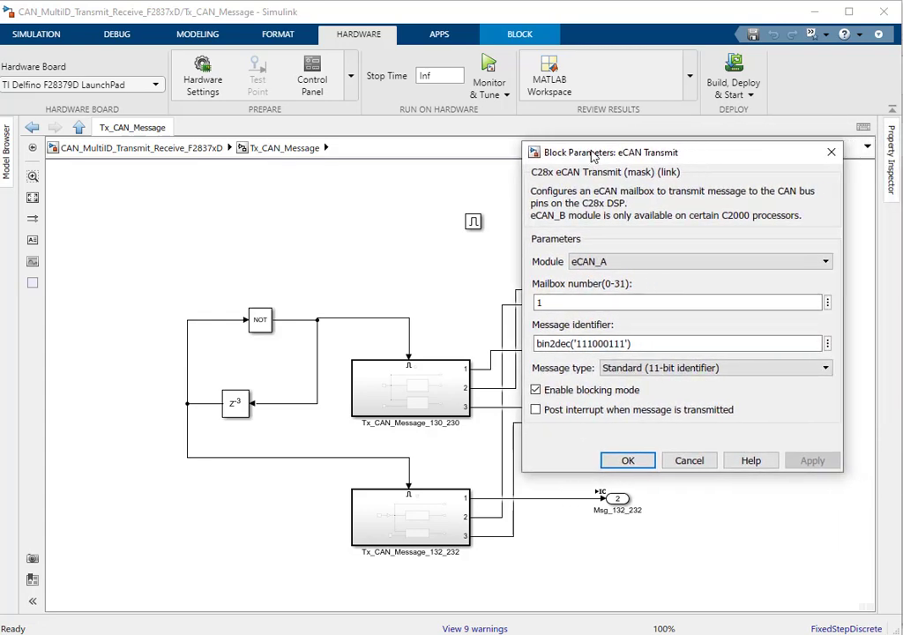
{"action": "left_click", "coordinate": [660, 348]}
{"action": "left_click", "coordinate": [688, 460]}
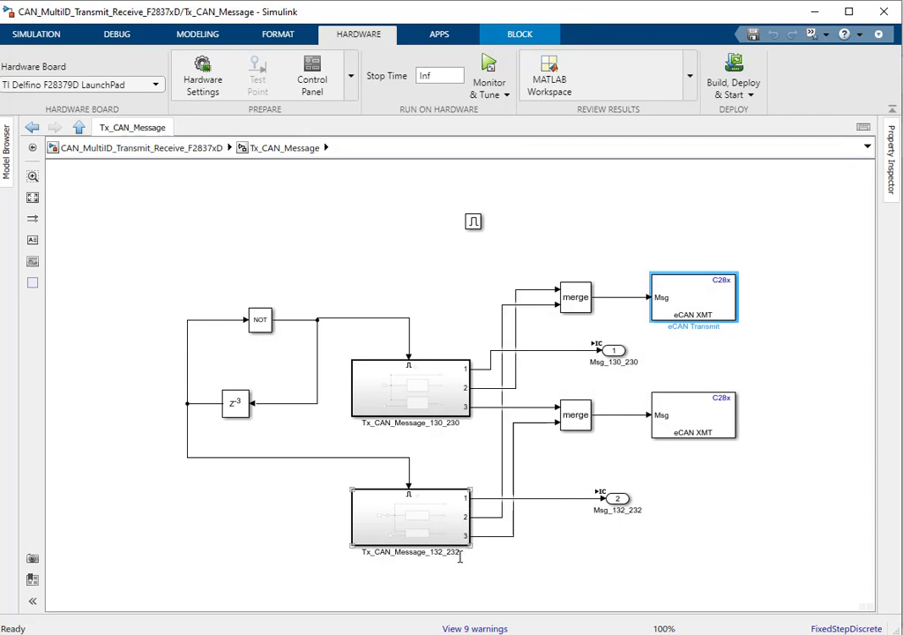
Examine the mailbox number of the lower eCAN Transmit1 block, then return to the top-level model.
{"action": "double_click", "coordinate": [670, 419]}
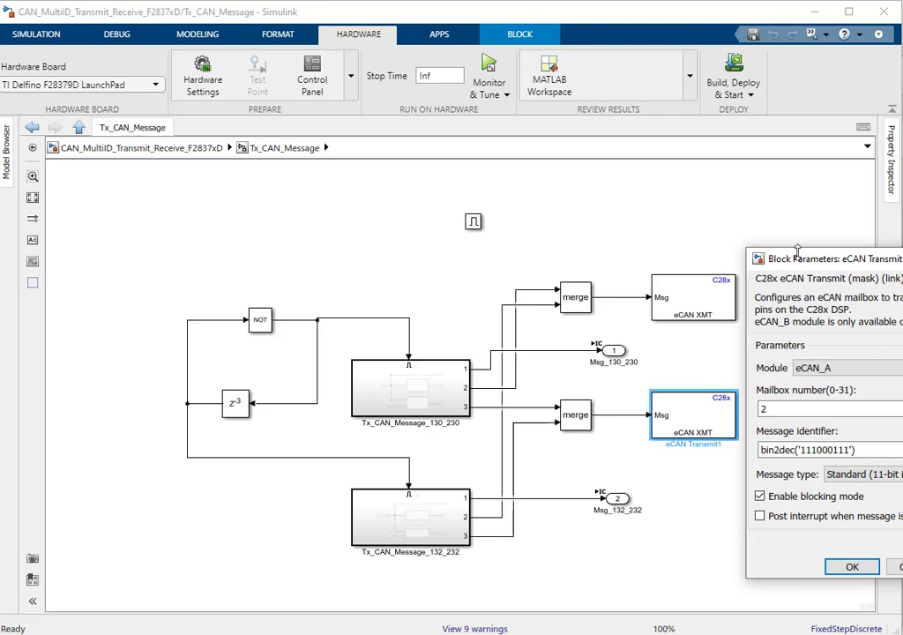
{"action": "left_click_drag", "start_coordinate": [758, 196], "coordinate": [580, 239]}
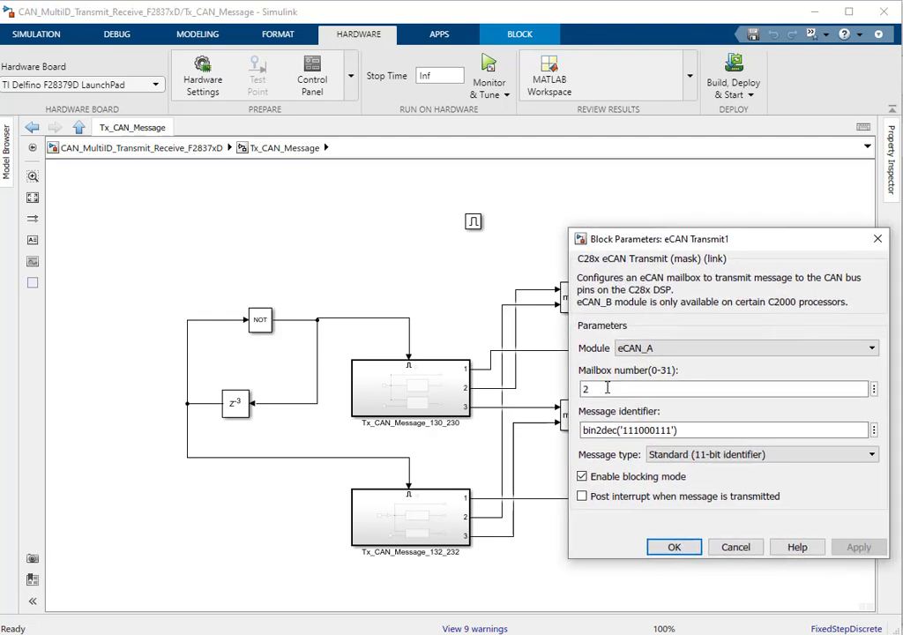
{"action": "left_click", "coordinate": [671, 547]}
{"action": "key", "text": "Escape"}
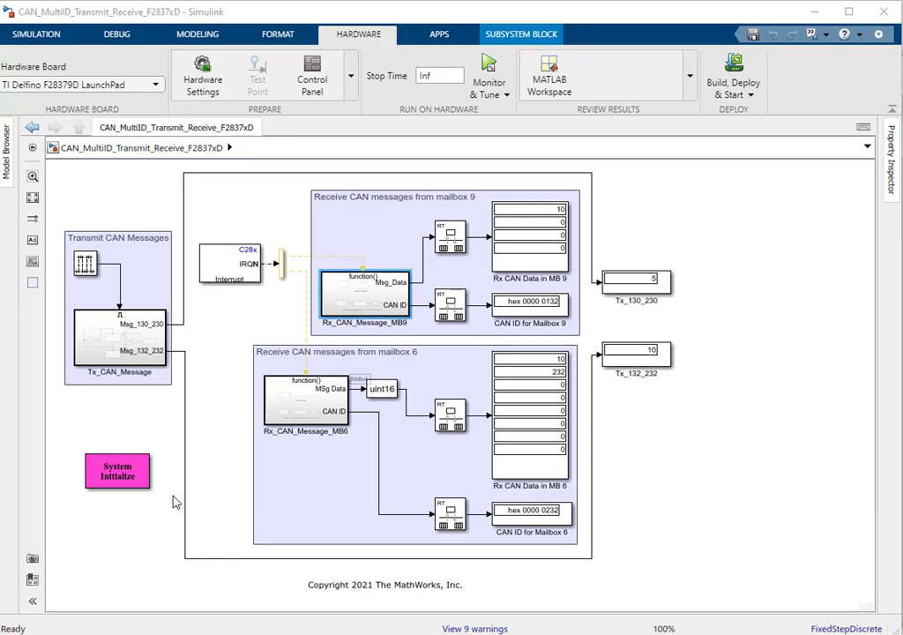
Review the System Initialize block's exit code that configures the receive mailbox message objects and ID masks.
{"action": "double_click", "coordinate": [133, 477]}
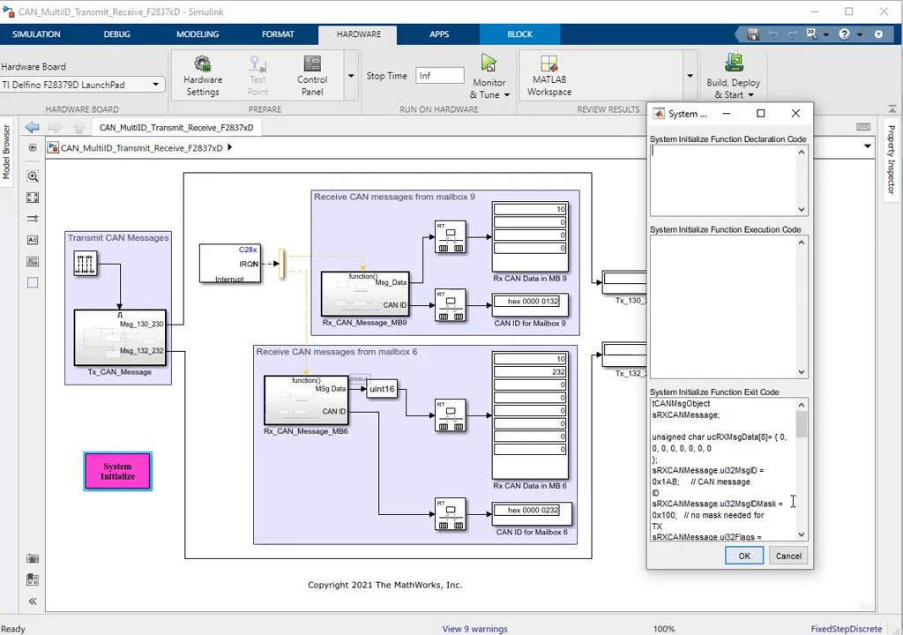
{"action": "scroll", "coordinate": [794, 501], "scroll_direction": "down", "scroll_amount": 5}
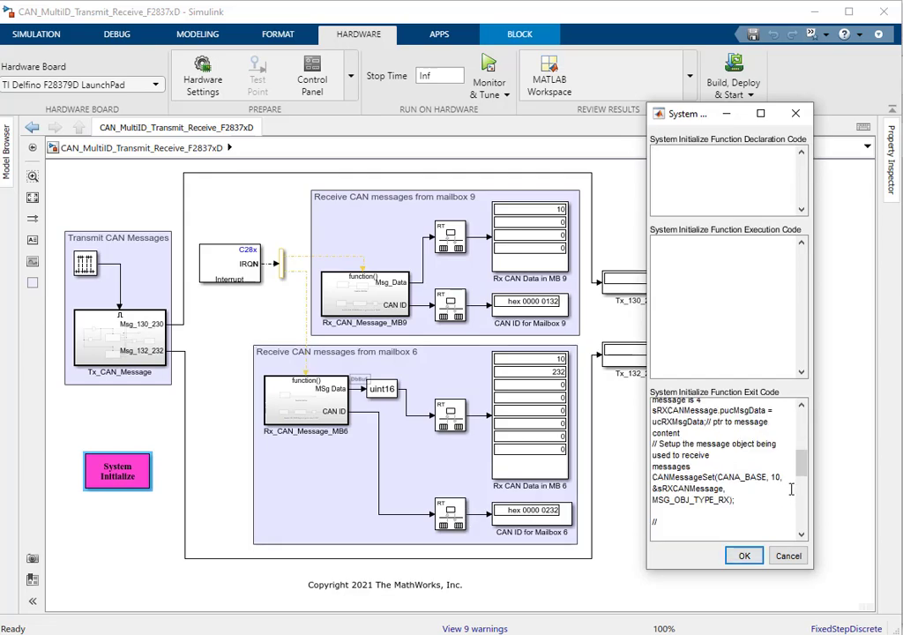
{"action": "left_click", "coordinate": [750, 561]}
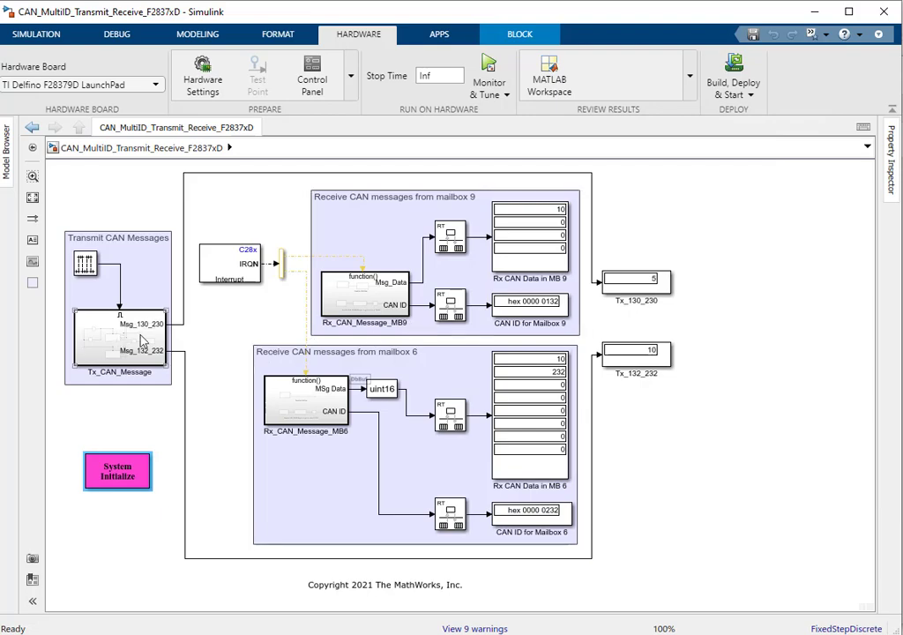
Open the Rx_CAN_Message_MB9 subsystem and examine the mailbox parameters of its eCAN Receive block.
{"action": "left_click", "coordinate": [144, 339]}
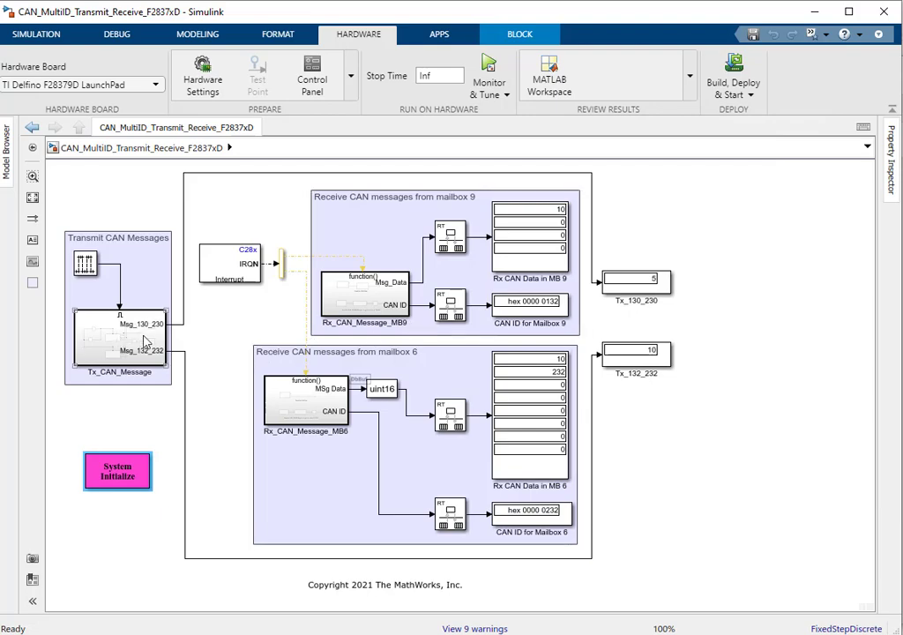
{"action": "double_click", "coordinate": [361, 300]}
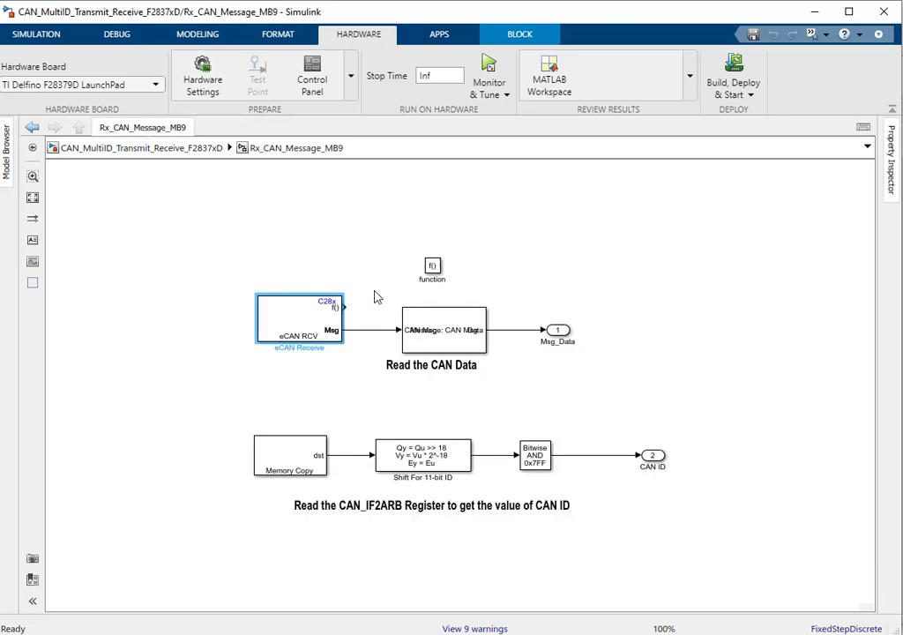
{"action": "double_click", "coordinate": [291, 322]}
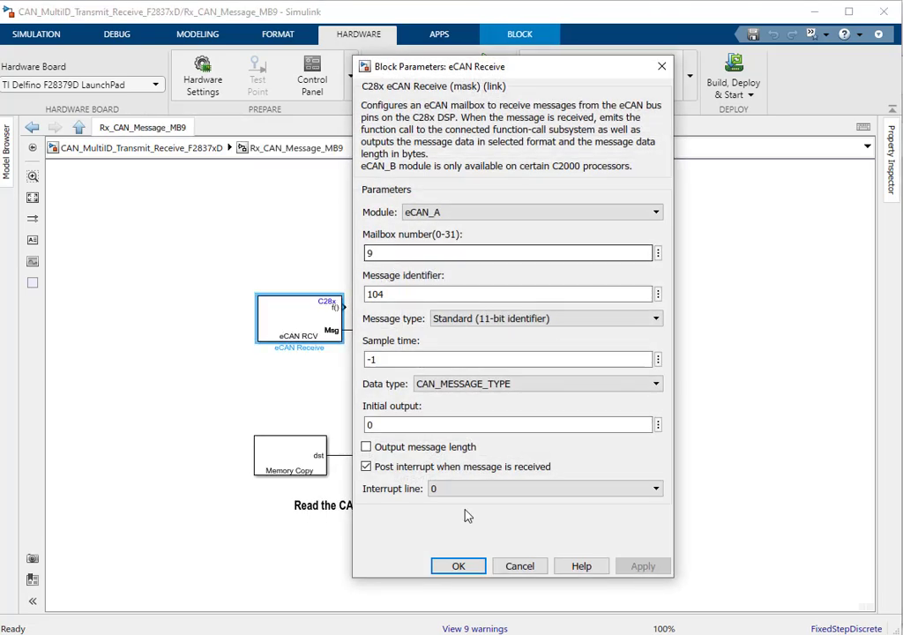
{"action": "left_click", "coordinate": [520, 567]}
Go from the top-level model into Rx_CAN_Message_MB6 and examine the mailbox and identifier parameters of its eCAN Receive block.
{"action": "left_click", "coordinate": [177, 147]}
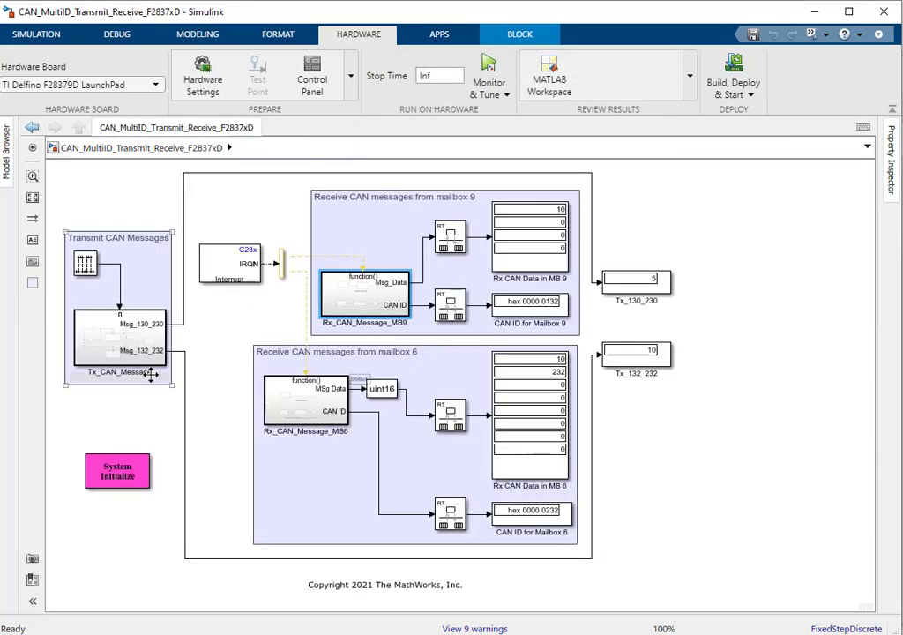
{"action": "left_click", "coordinate": [316, 406]}
{"action": "double_click", "coordinate": [316, 406]}
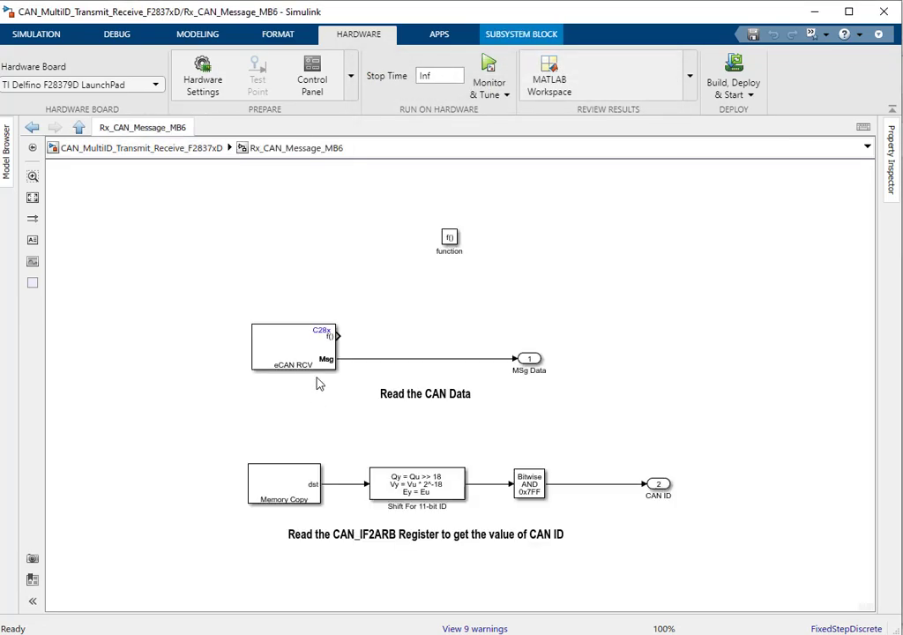
{"action": "double_click", "coordinate": [304, 353]}
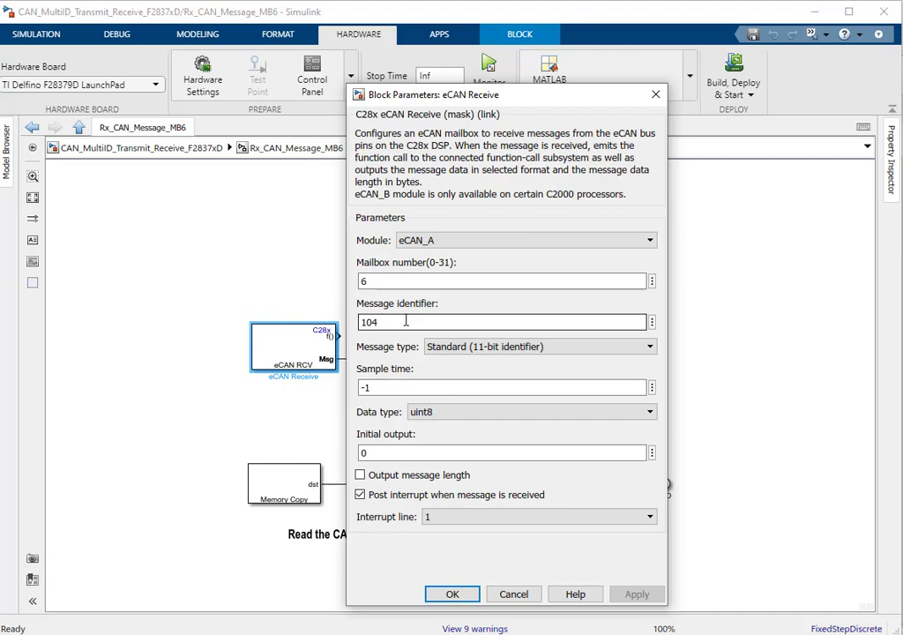
{"action": "left_click", "coordinate": [503, 594]}
Return to the top-level model and examine the CPU and PIE interrupt numbers of the C28x Hardware Interrupt block.
{"action": "left_click", "coordinate": [225, 148]}
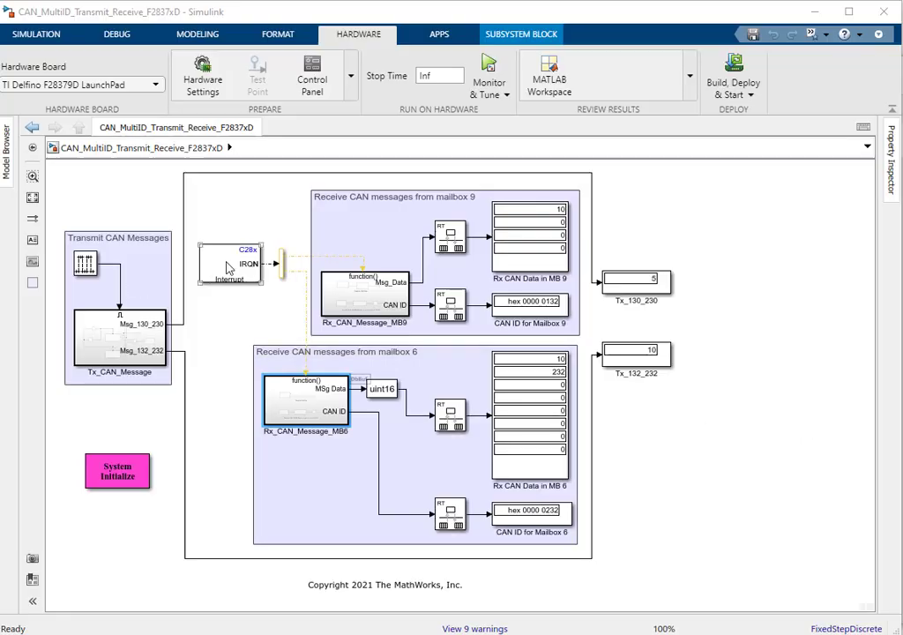
{"action": "double_click", "coordinate": [227, 267]}
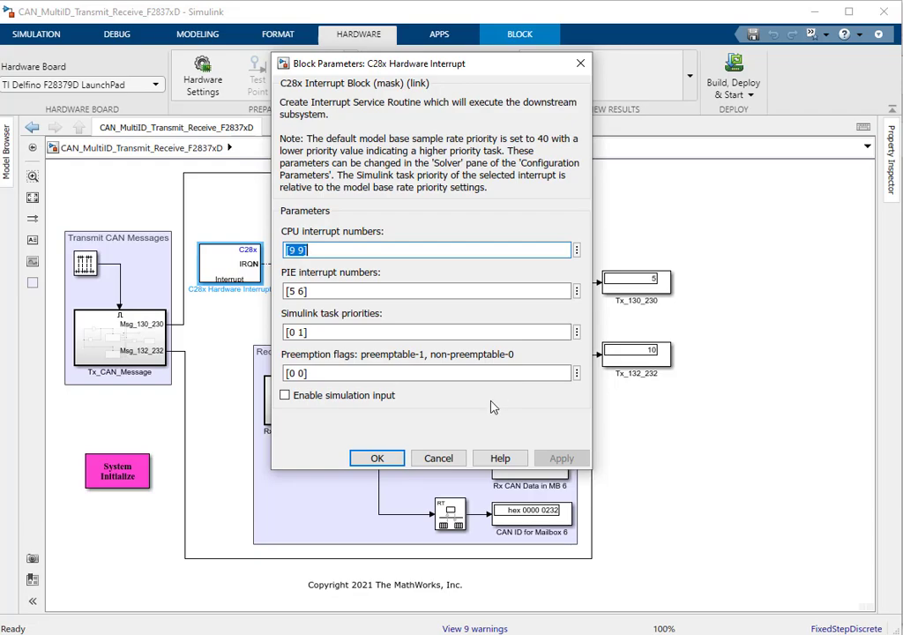
{"action": "left_click", "coordinate": [438, 458]}
Check the interrupt line and mailbox number of the eCAN Receive block inside Rx_CAN_Message_MB9.
{"action": "double_click", "coordinate": [311, 276]}
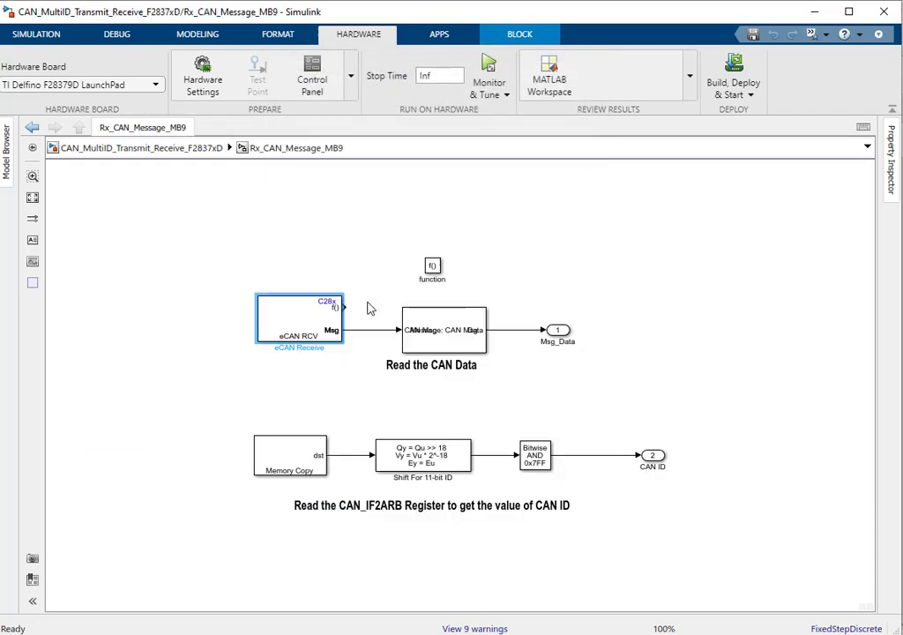
{"action": "double_click", "coordinate": [323, 317]}
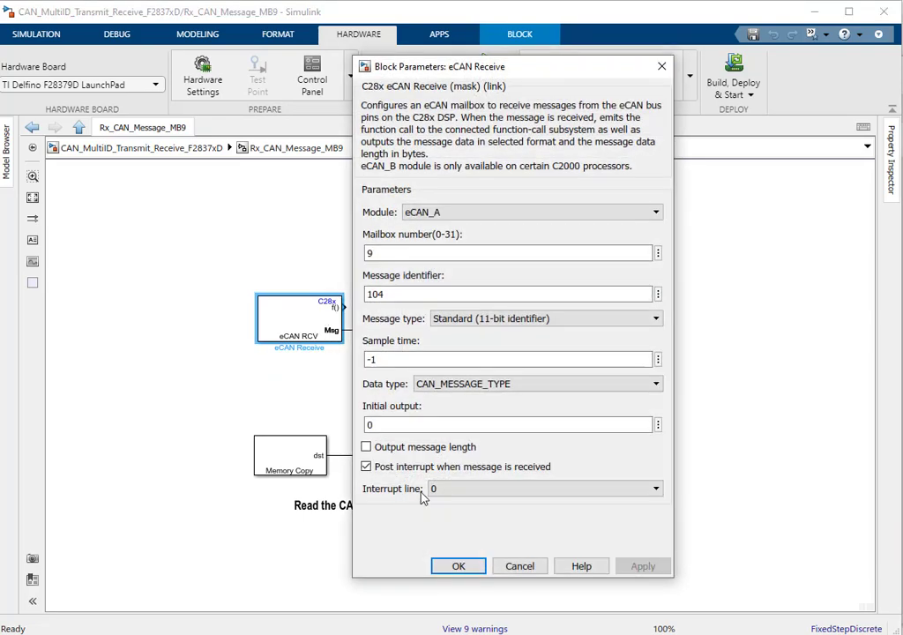
{"action": "left_click", "coordinate": [433, 492]}
{"action": "left_click", "coordinate": [374, 255]}
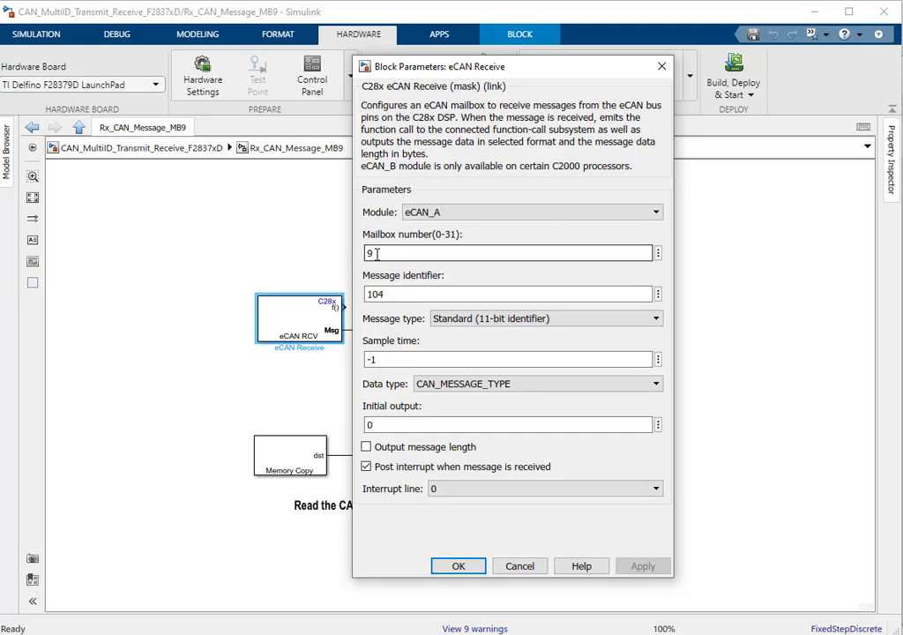
{"action": "left_click", "coordinate": [521, 569]}
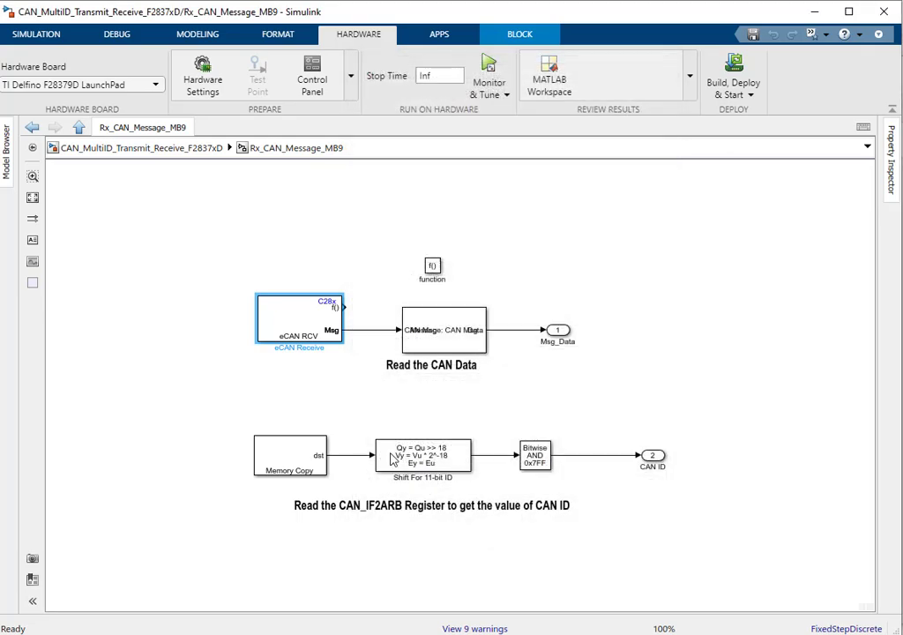
Go to the Rx_CAN_Message_MB6 subsystem through the top-level model and open its eCAN Receive block parameters.
{"action": "left_click", "coordinate": [172, 150]}
{"action": "double_click", "coordinate": [299, 401]}
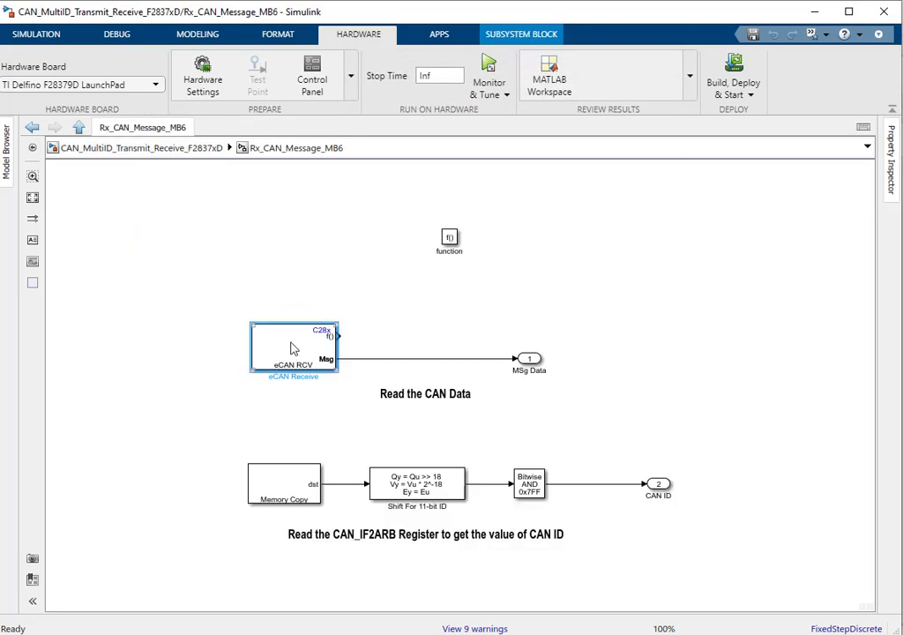
{"action": "double_click", "coordinate": [294, 349]}
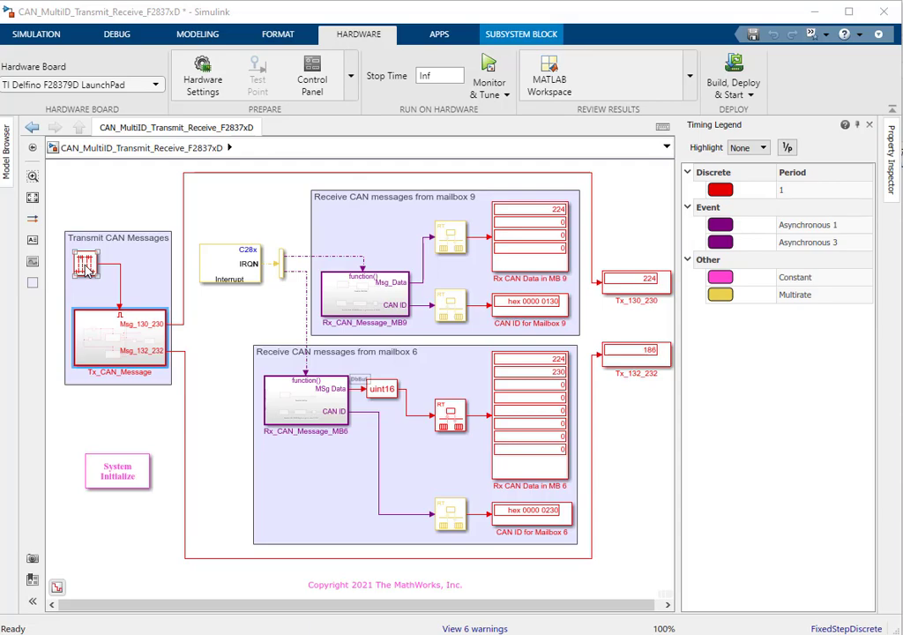
Go into the Tx_CAN_Message subsystem and examine the message source and CAN Pack blocks inside Tx_CAN_Message_130_230.
{"action": "left_click", "coordinate": [126, 353]}
{"action": "key", "text": "alt+Tab"}
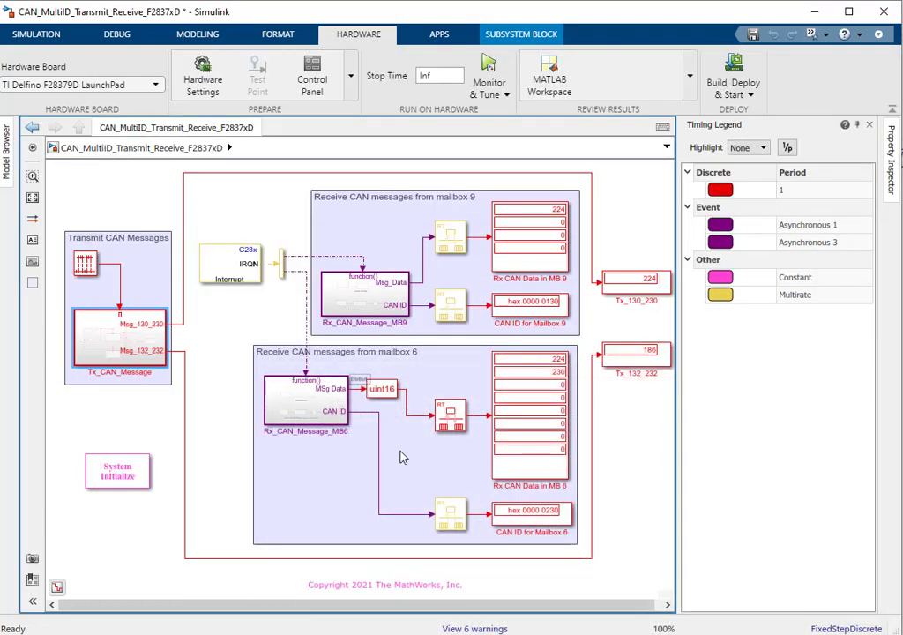
{"action": "double_click", "coordinate": [135, 342]}
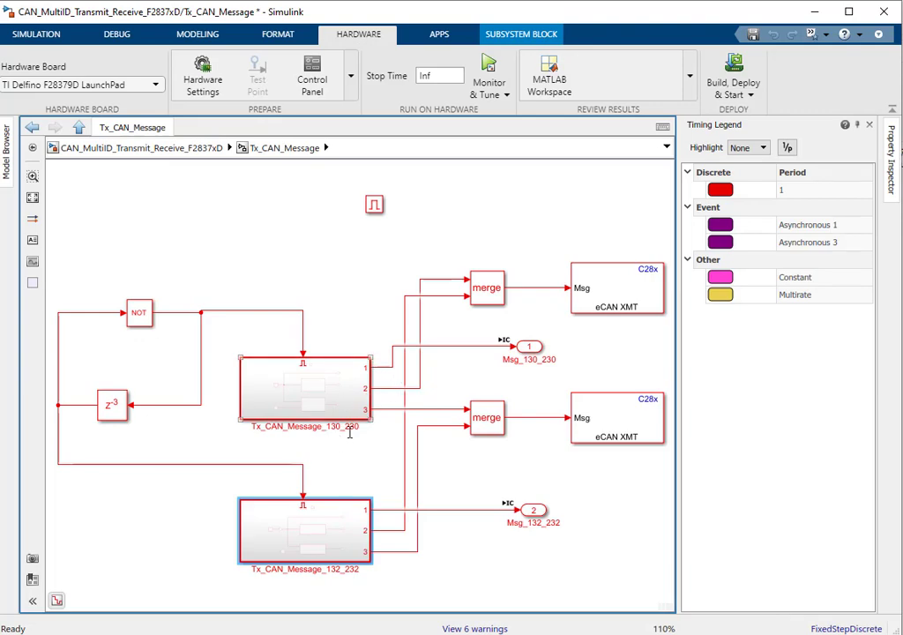
{"action": "double_click", "coordinate": [335, 389]}
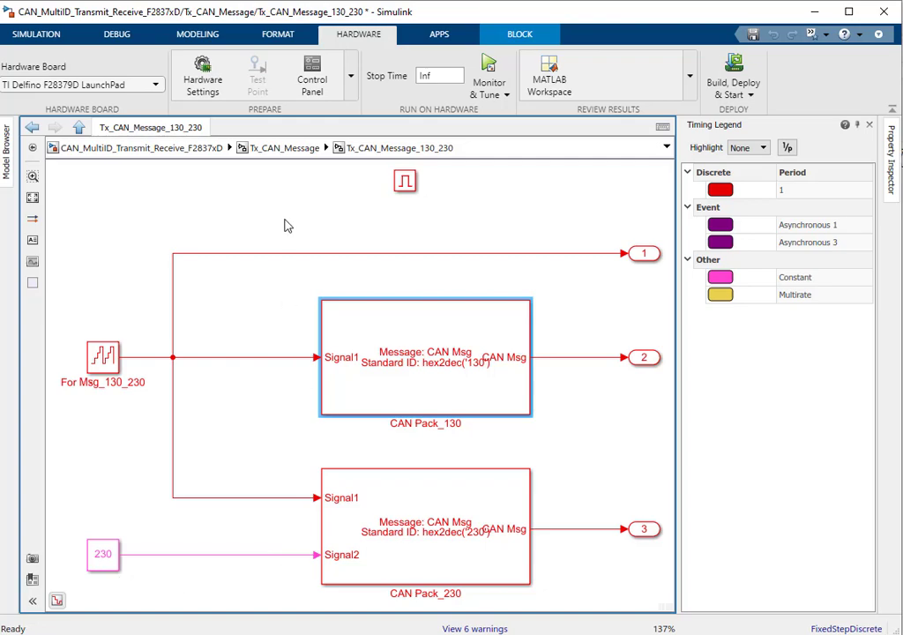
Examine the gain, constant and CAN Pack blocks inside the sibling Tx_CAN_Message_132_232 subsystem, and return to Tx_CAN_Message.
{"action": "left_click", "coordinate": [294, 149]}
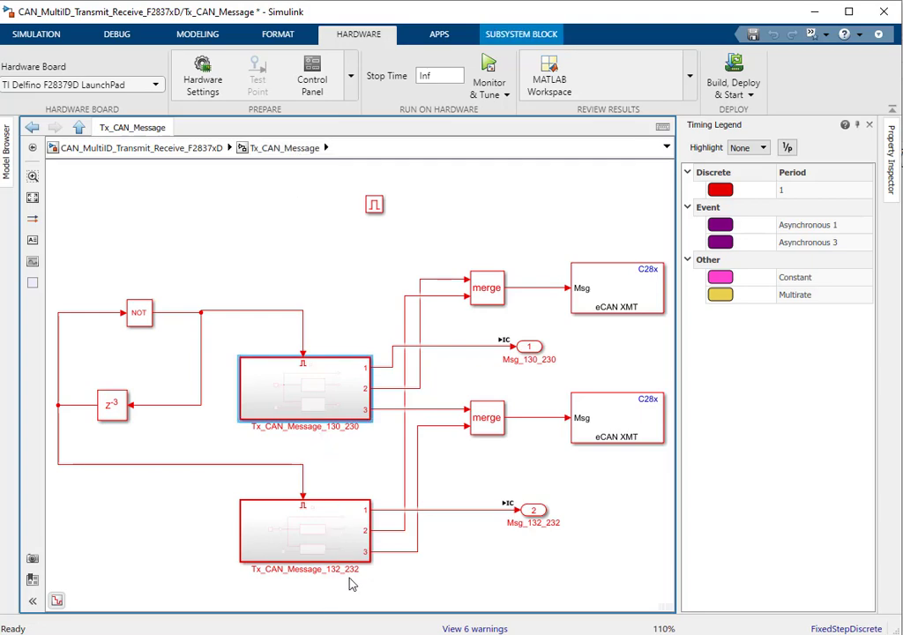
{"action": "double_click", "coordinate": [339, 531]}
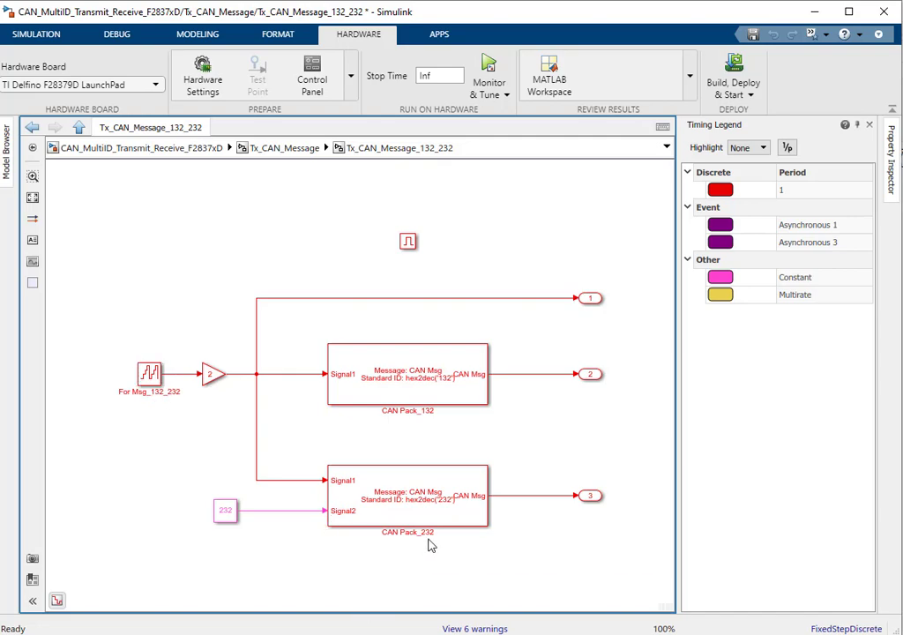
{"action": "left_click", "coordinate": [220, 520]}
{"action": "left_click", "coordinate": [369, 241]}
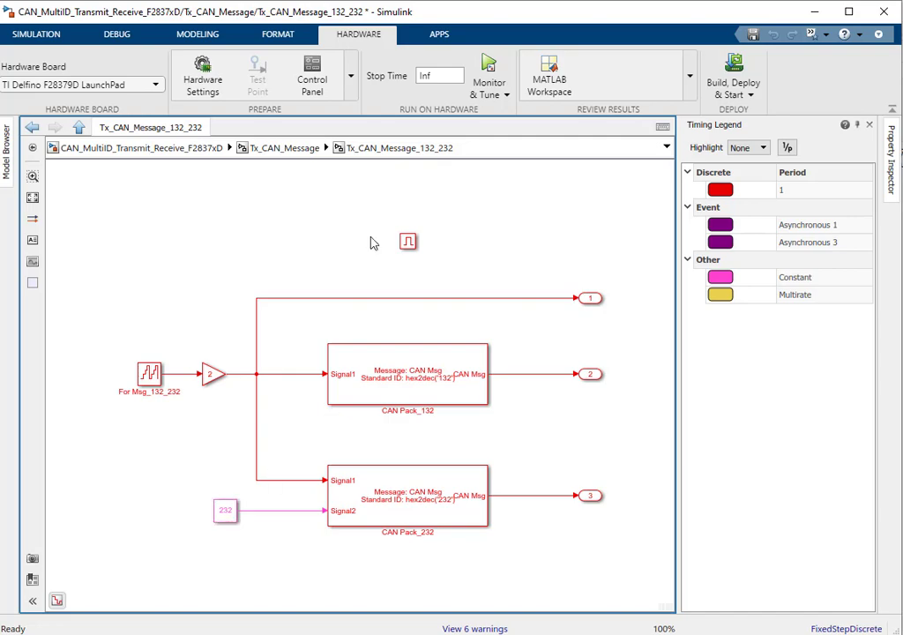
{"action": "left_click", "coordinate": [291, 148]}
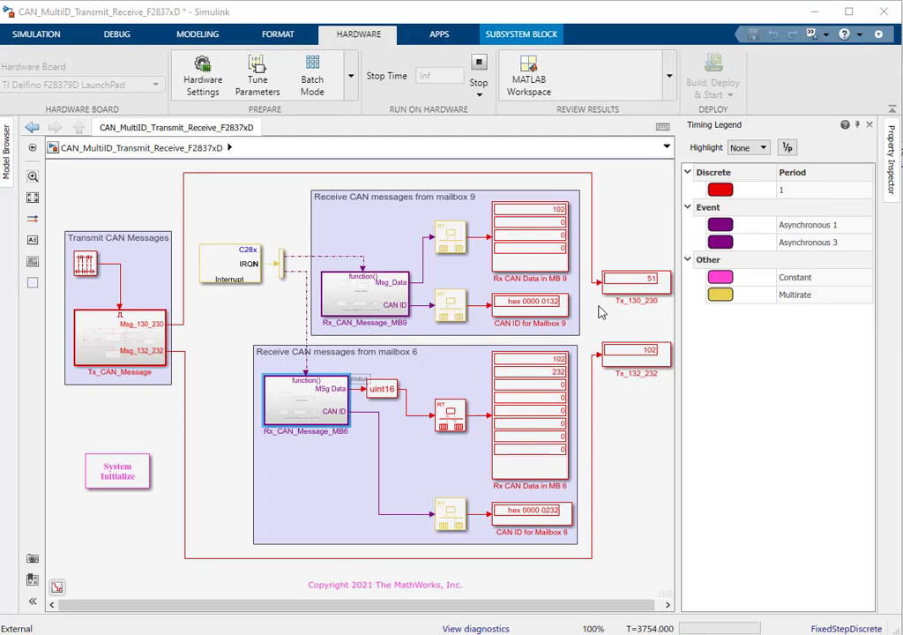
Stop the running Monitor & Tune session of the CAN model on the hardware board.
{"action": "left_click", "coordinate": [479, 71]}
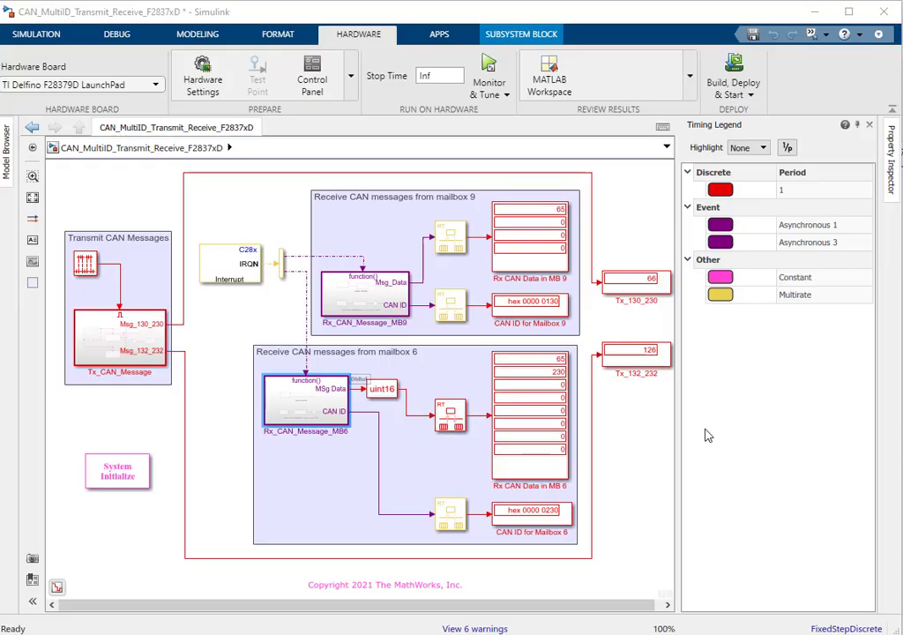